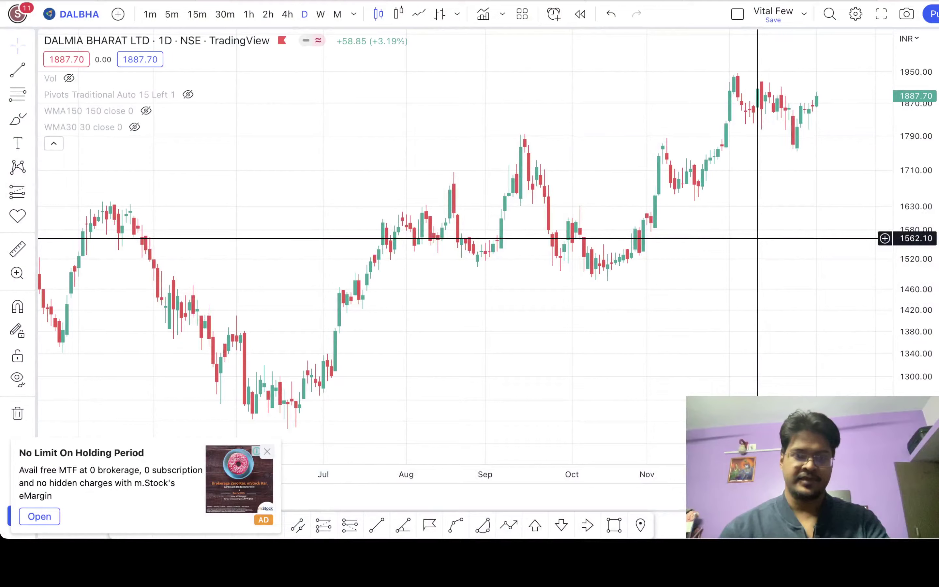
# Switch the DALMIA BHARAT LTD chart to the weekly timeframe and place a horizontal line at 1756.55.
pyautogui.hscroll(5, 446, 248)
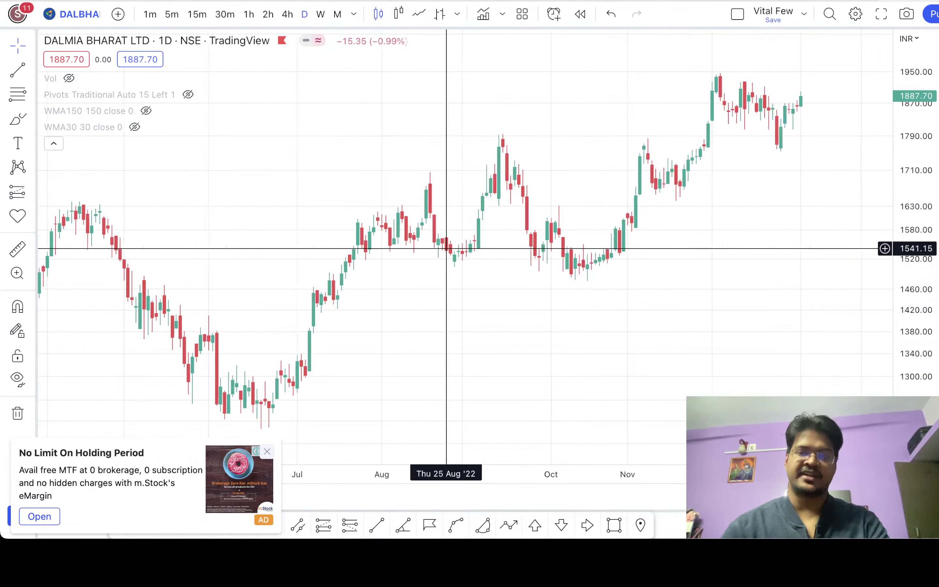
pyautogui.hscroll(-5, 446, 248)
pyautogui.hscroll(4, 446, 248)
pyautogui.hscroll(3, 447, 249)
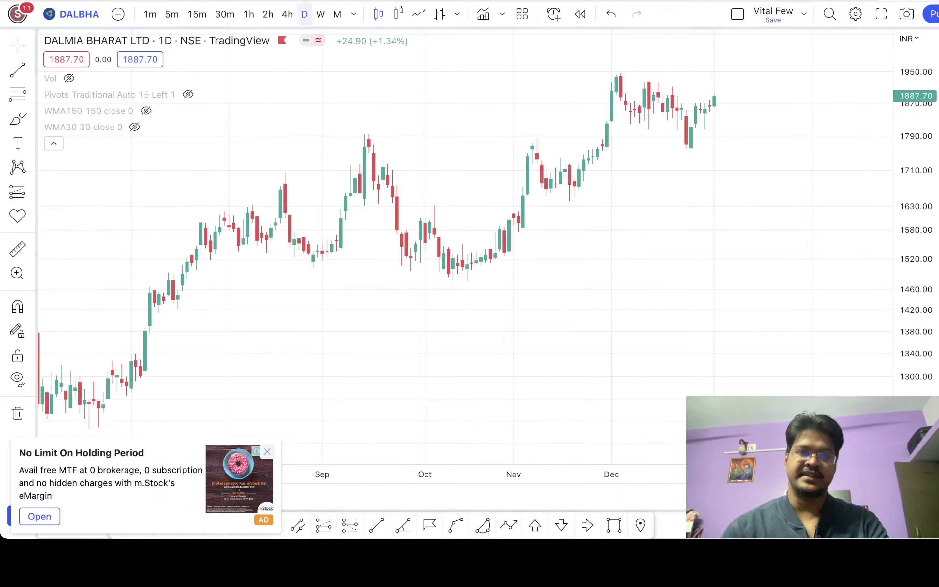
pyautogui.click(320, 14)
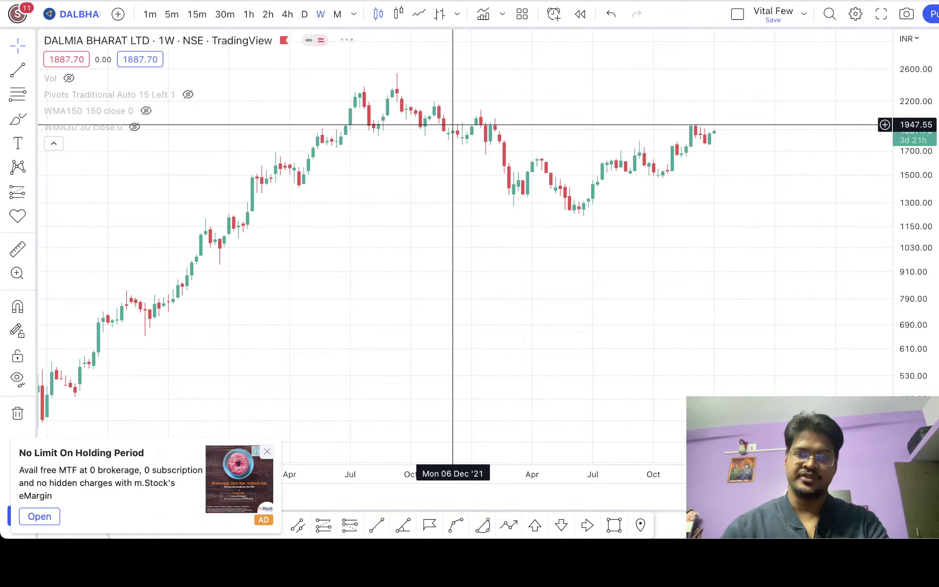
pyautogui.scroll(3, 452, 125)
pyautogui.scroll(-3, 446, 126)
pyautogui.scroll(2, 449, 126)
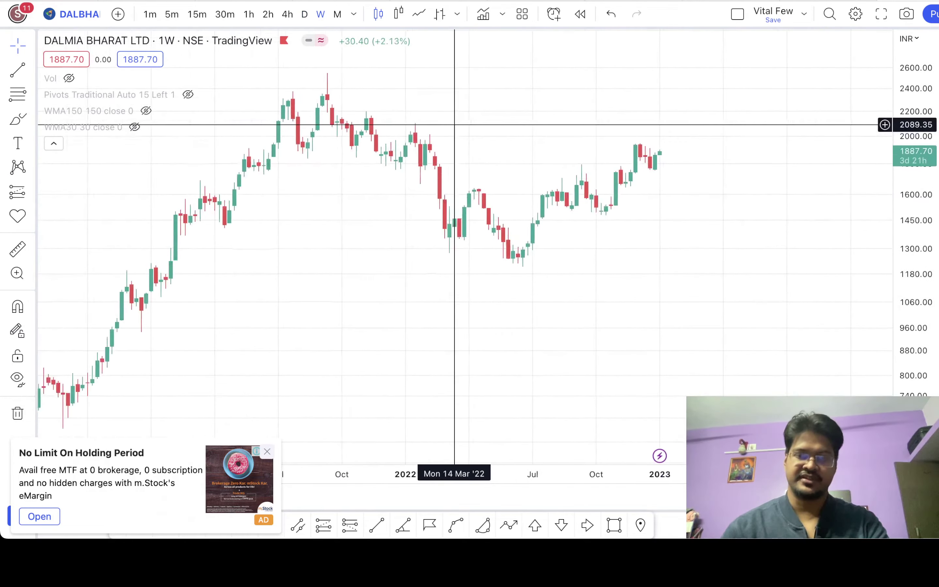
pyautogui.hscroll(2, 454, 125)
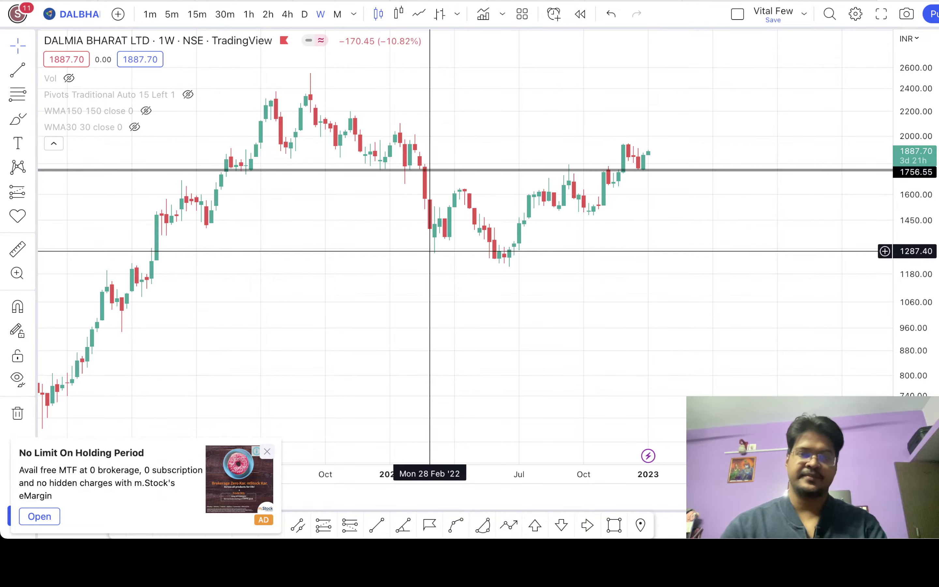
# Draw a rectangle around the weekly candles from 12 December 2022 to 2 January 2023 at the horizontal line, and delete it.
pyautogui.scroll(5, 430, 251)
pyautogui.scroll(-5, 430, 250)
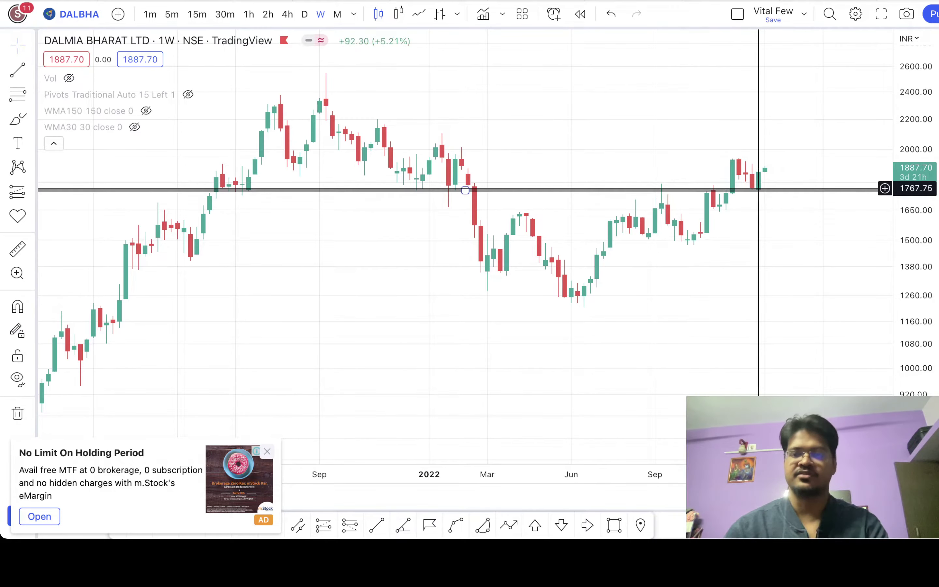
pyautogui.scroll(3, 759, 190)
pyautogui.scroll(3, 750, 217)
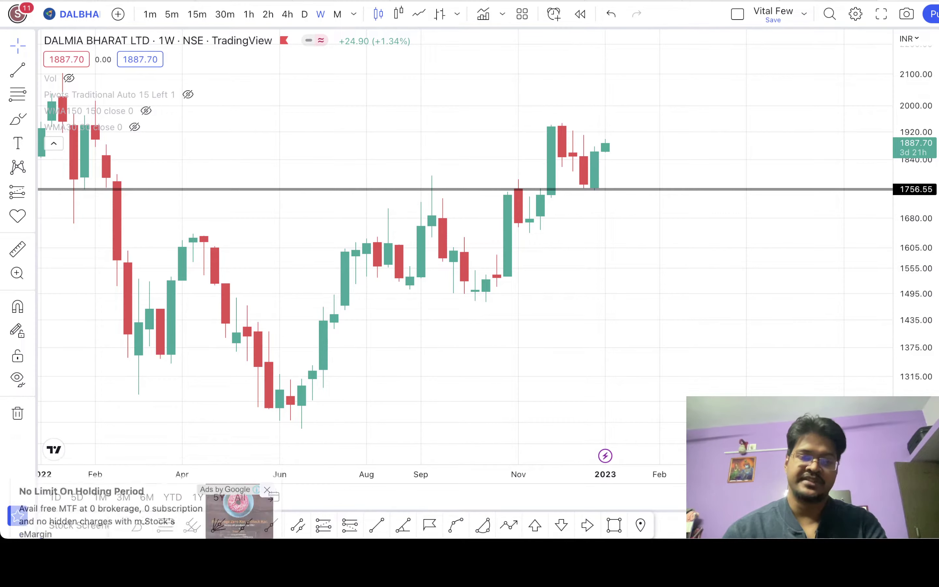
pyautogui.click(614, 525)
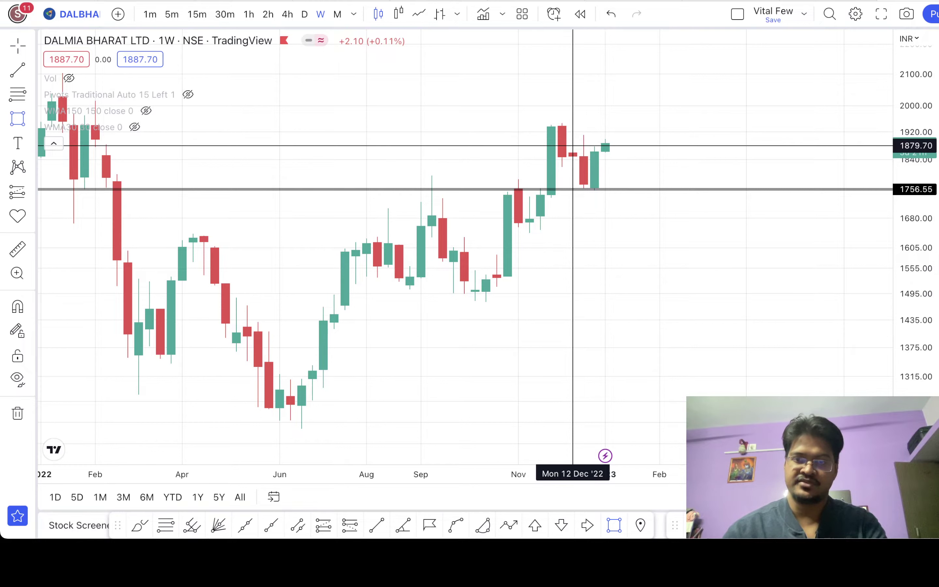
pyautogui.moveTo(573, 146); pyautogui.dragTo(605, 197)
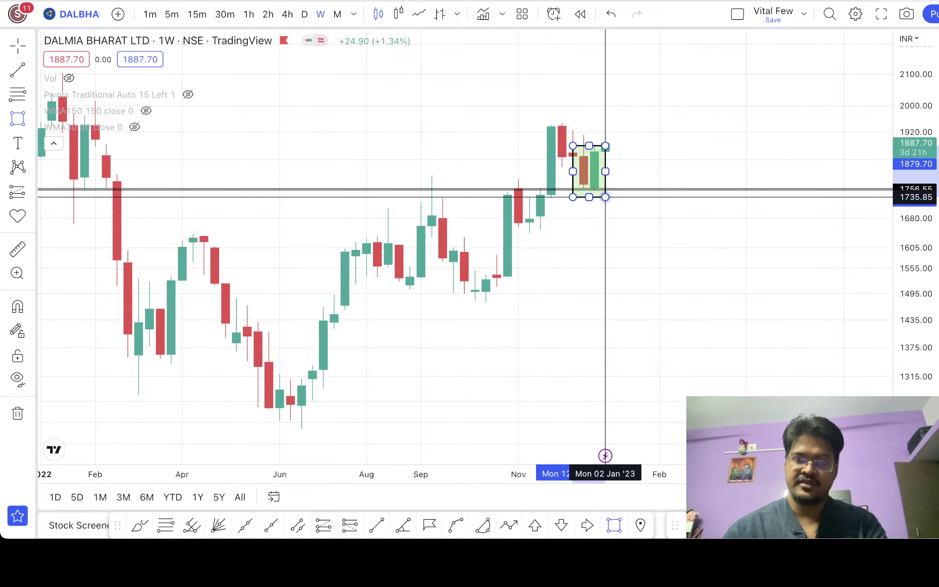
pyautogui.click(648, 226)
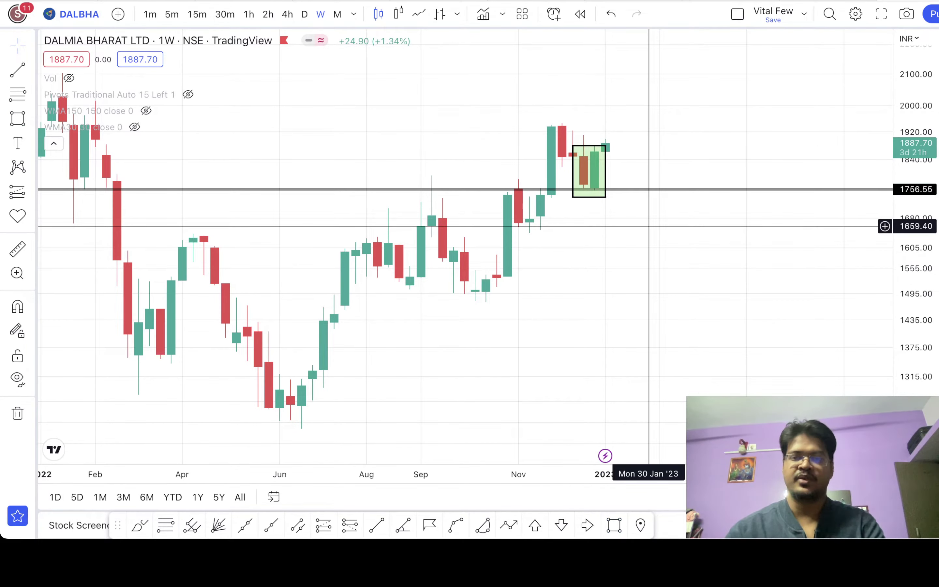
pyautogui.click(605, 194)
pyautogui.press('Delete')
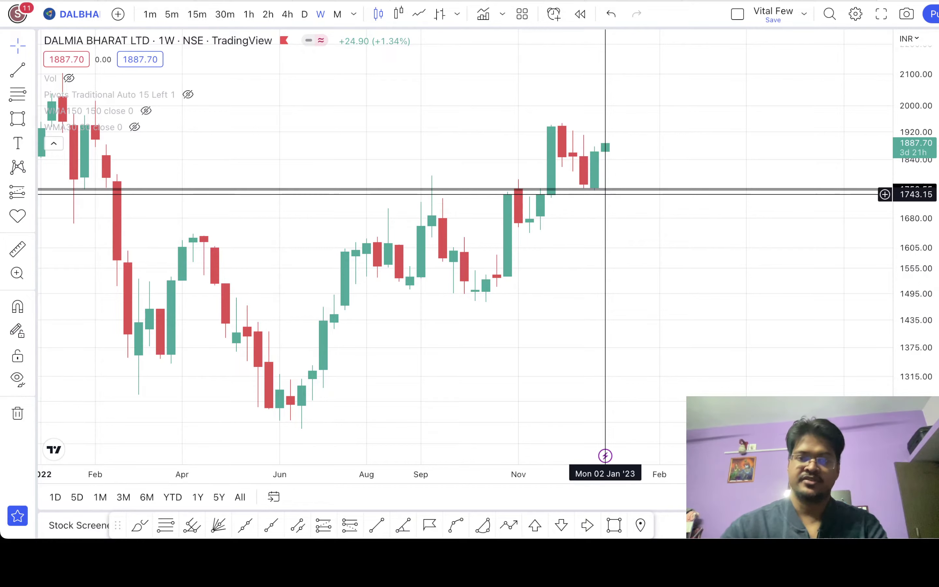
# Switch to the daily timeframe and draw a nearly horizontal trend line under the December lows at about 1821, from 2 December 2022 to mid-January 2023.
pyautogui.hscroll(-5, 592, 267)
pyautogui.hscroll(3, 590, 267)
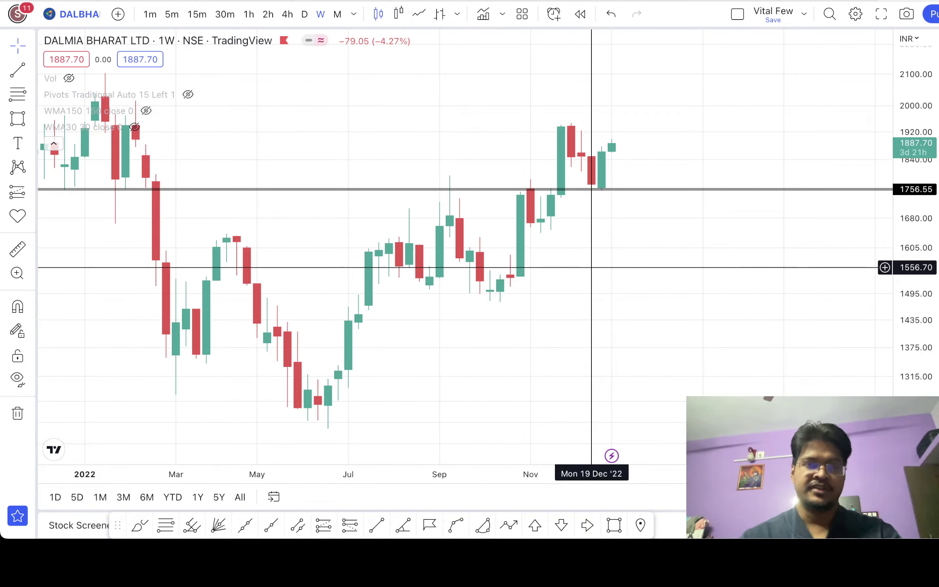
pyautogui.click(304, 14)
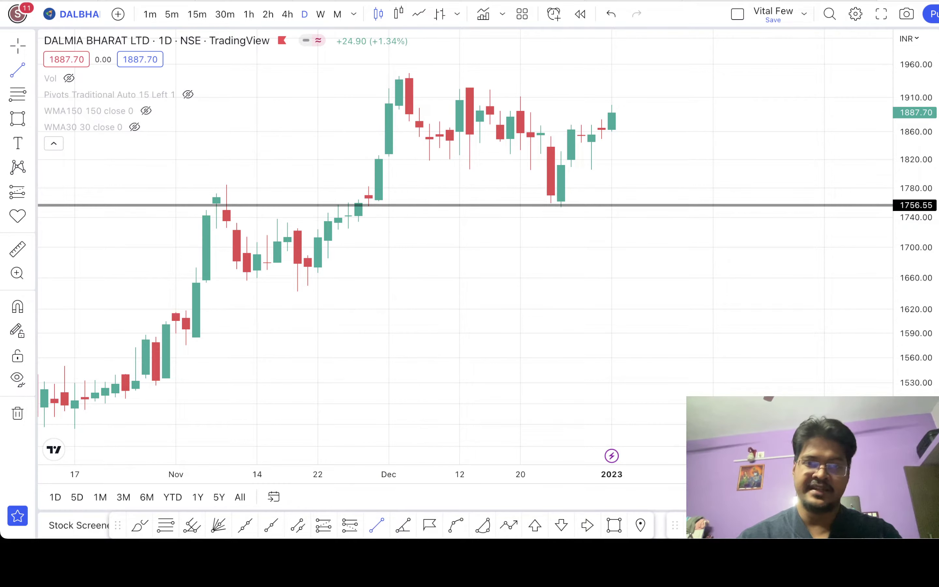
pyautogui.click(399, 159)
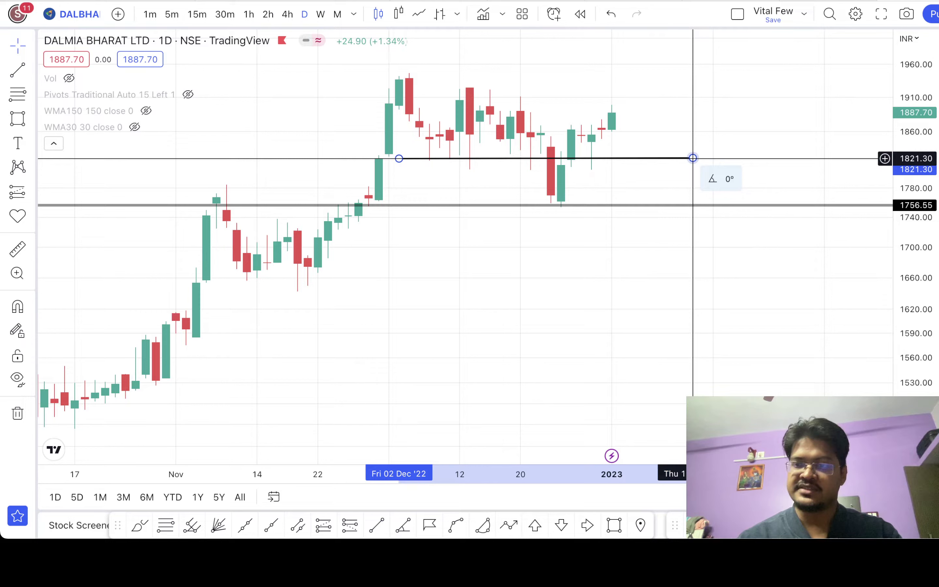
pyautogui.click(693, 158)
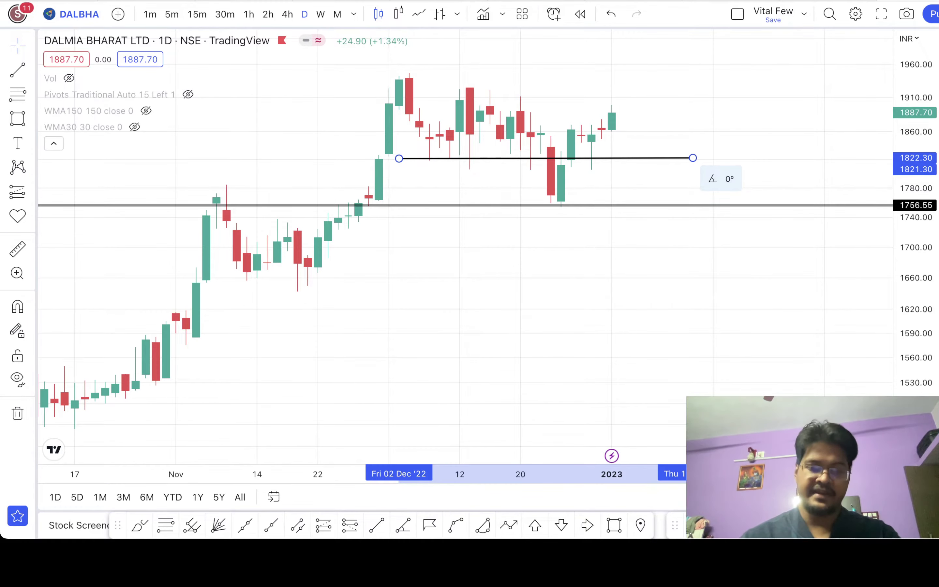
# Draw a descending trend line from the 5 December 2022 high at about 1949.20 along the lower highs to mid-January 2023.
pyautogui.click(376, 524)
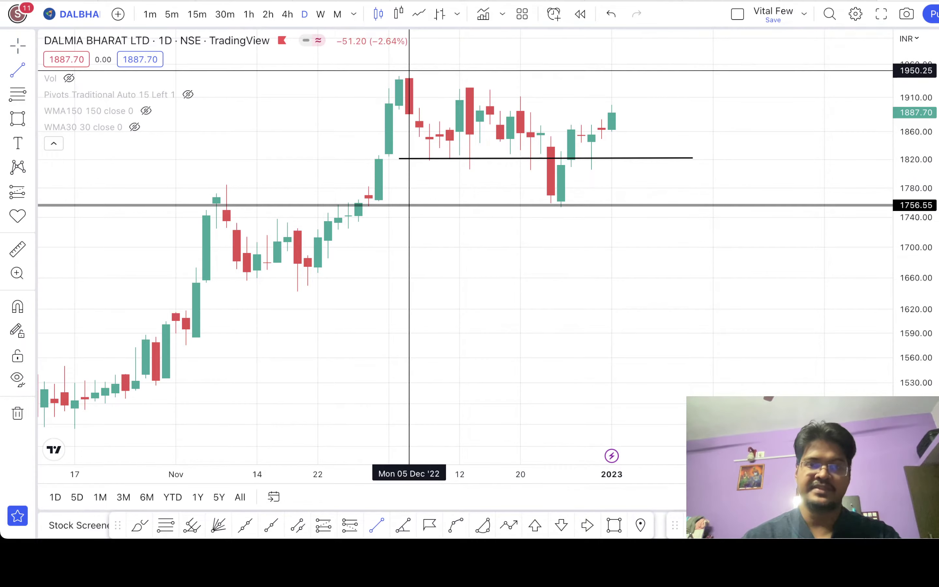
pyautogui.click(409, 71)
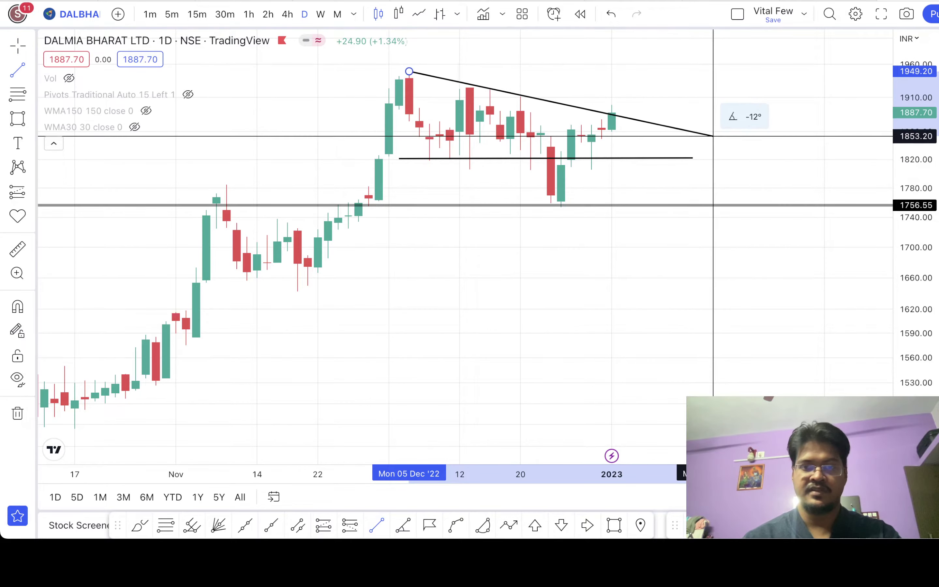
pyautogui.click(712, 141)
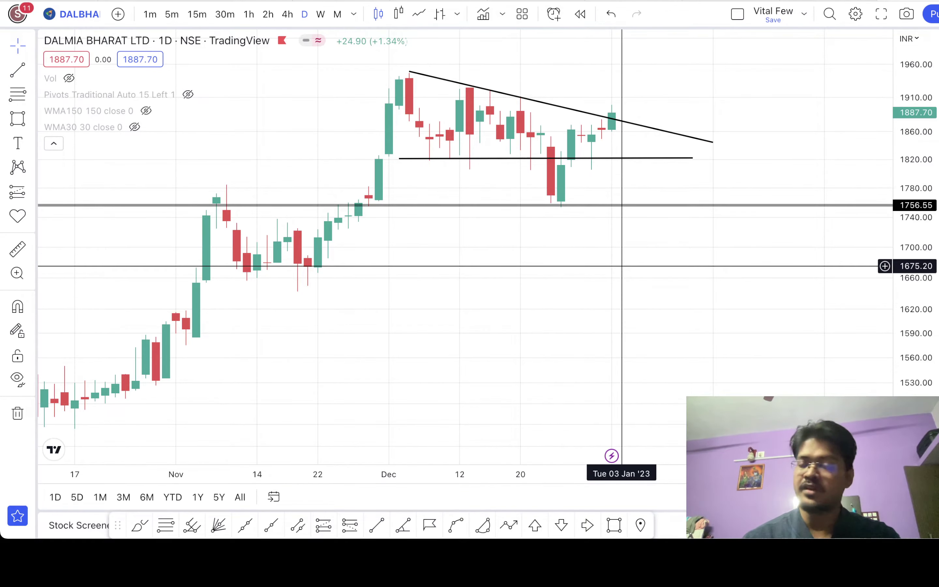
pyautogui.click(470, 159)
pyautogui.click(482, 172)
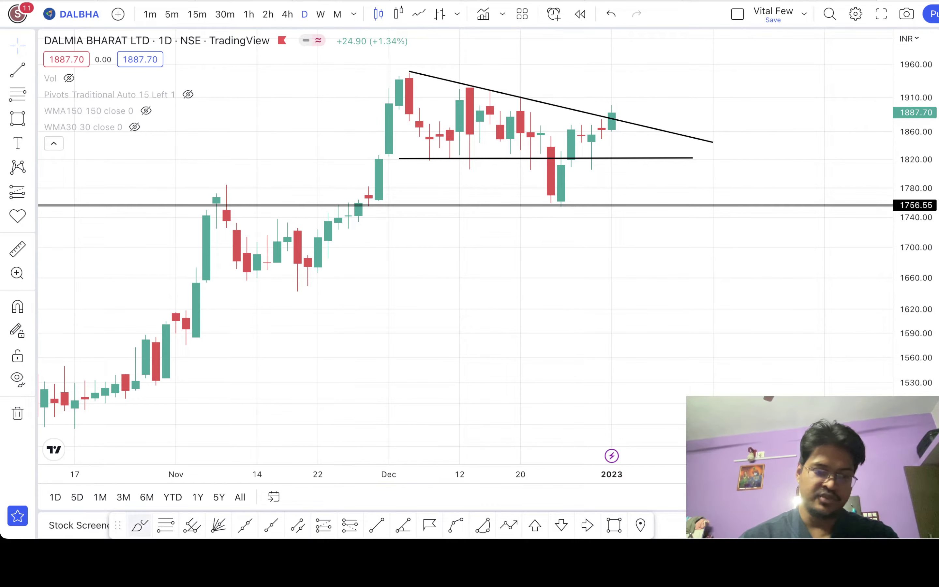
# Trace the daily price swings from 5 December 2022 to 2 January 2023 with the Brush, and undo the stroke.
pyautogui.click(139, 525)
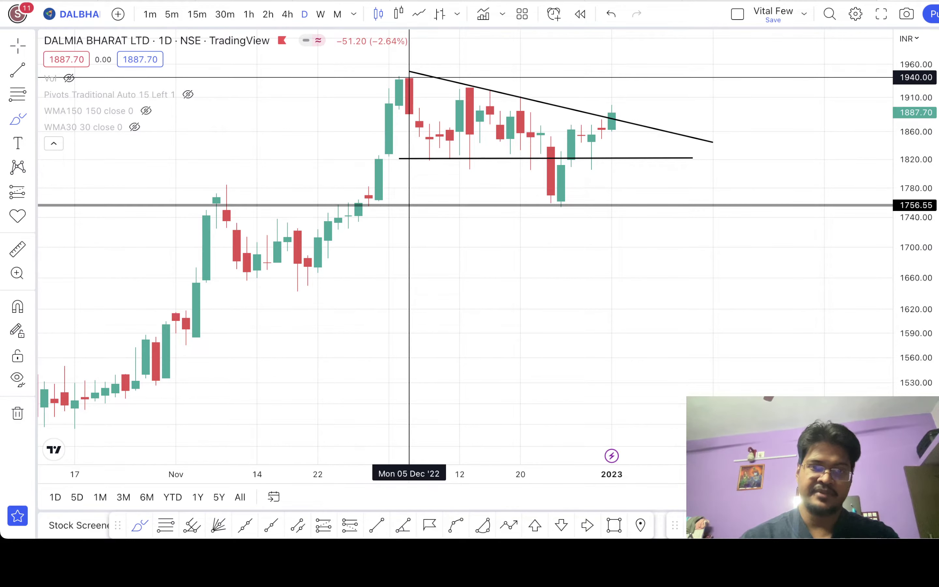
pyautogui.moveTo(409, 77)
pyautogui.mouseDown()
pyautogui.moveTo(408, 103)
pyautogui.moveTo(438, 154)
pyautogui.moveTo(490, 94)
pyautogui.mouseUp()
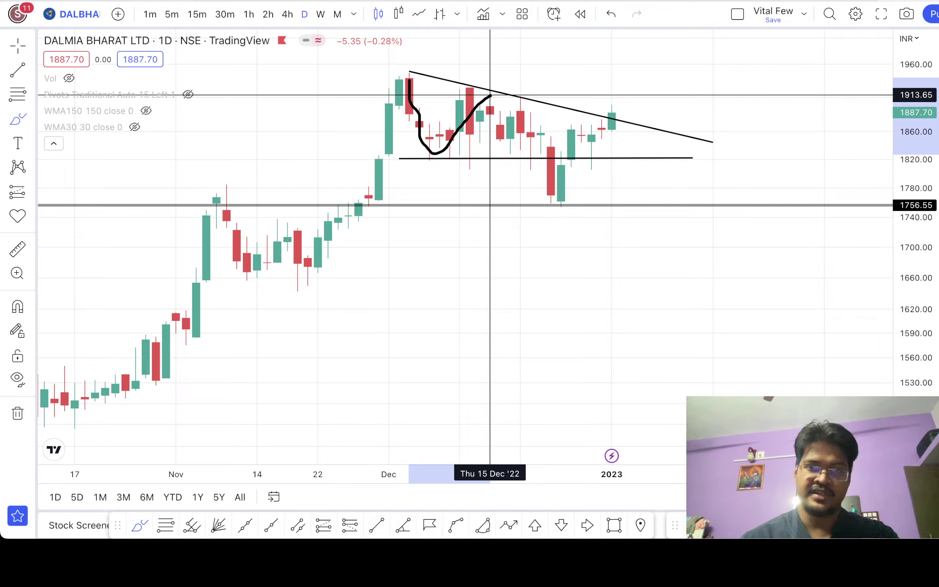
pyautogui.moveTo(490, 94)
pyautogui.mouseDown()
pyautogui.moveTo(503, 100)
pyautogui.moveTo(530, 153)
pyautogui.moveTo(542, 154)
pyautogui.moveTo(551, 204)
pyautogui.moveTo(586, 134)
pyautogui.moveTo(611, 115)
pyautogui.mouseUp()
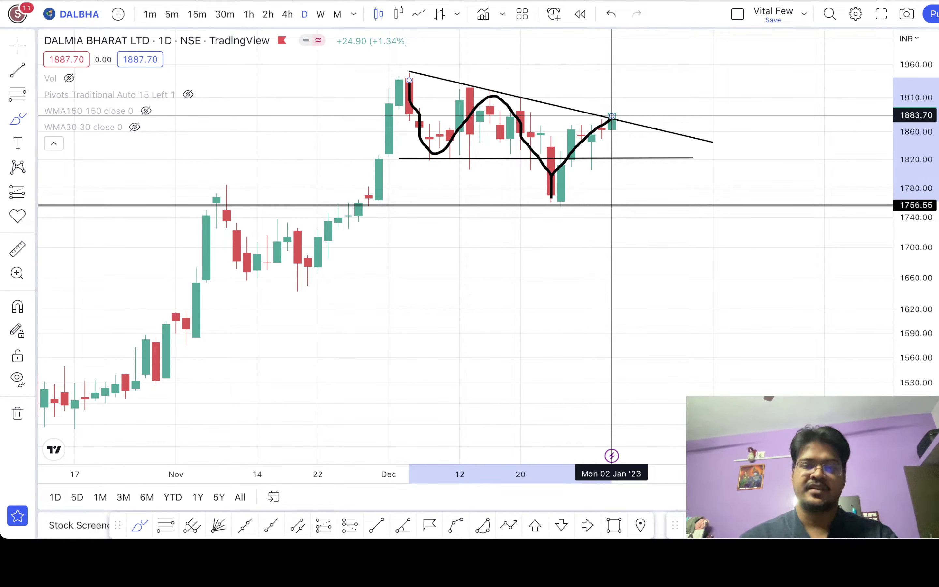
pyautogui.press('ctrl')
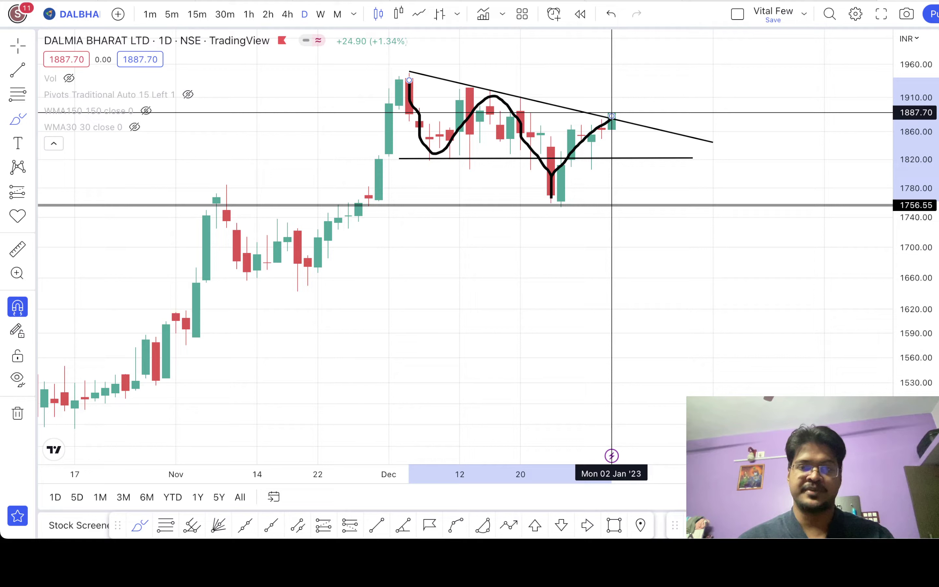
pyautogui.hotkey('ctrl', 'z')
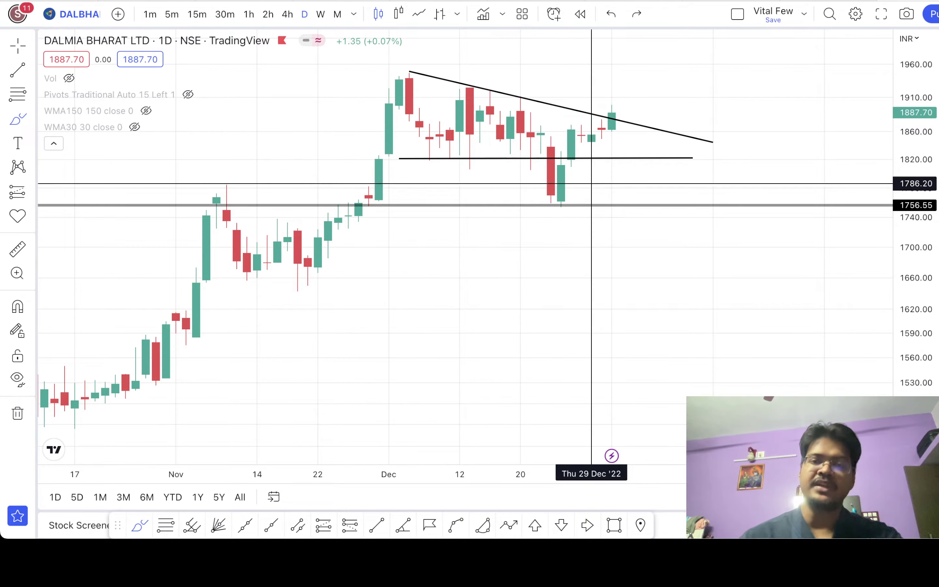
pyautogui.click(571, 260)
pyautogui.moveTo(571, 260); pyautogui.dragTo(588, 260)
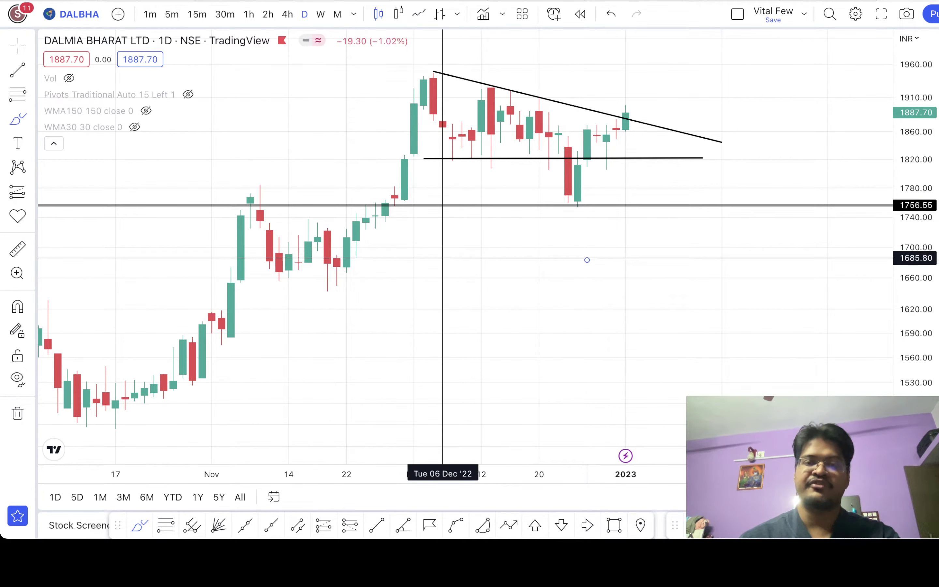
pyautogui.moveTo(587, 259)
pyautogui.mouseDown()
pyautogui.moveTo(602, 259)
pyautogui.moveTo(586, 259)
pyautogui.mouseUp()
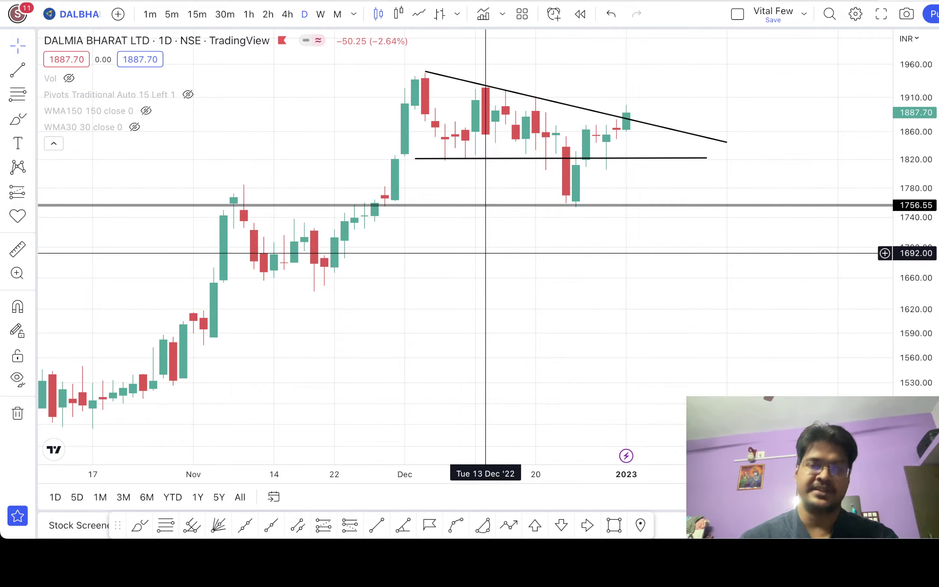
# Switch to the weekly timeframe and examine the two trend lines relative to the 1756.55 line.
pyautogui.click(321, 14)
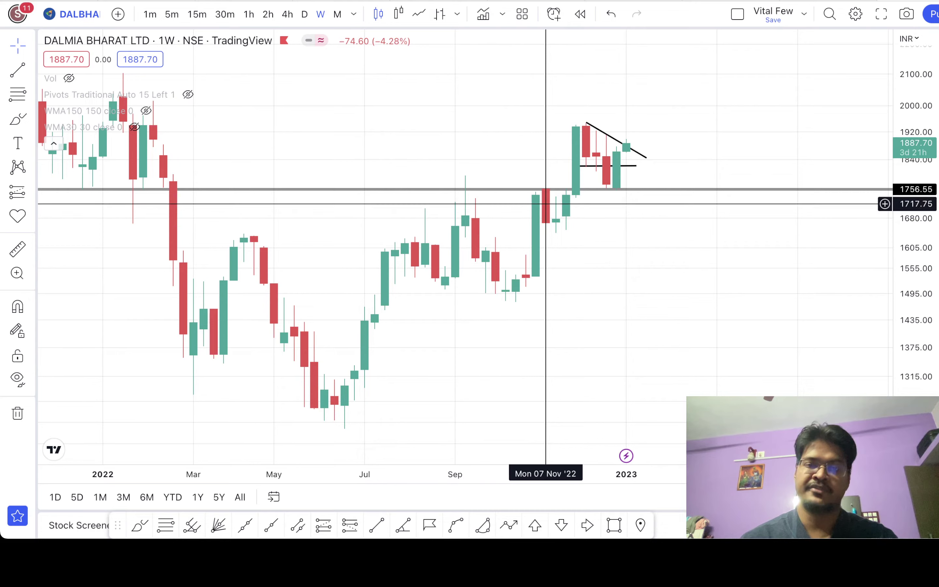
pyautogui.hscroll(5, 646, 200)
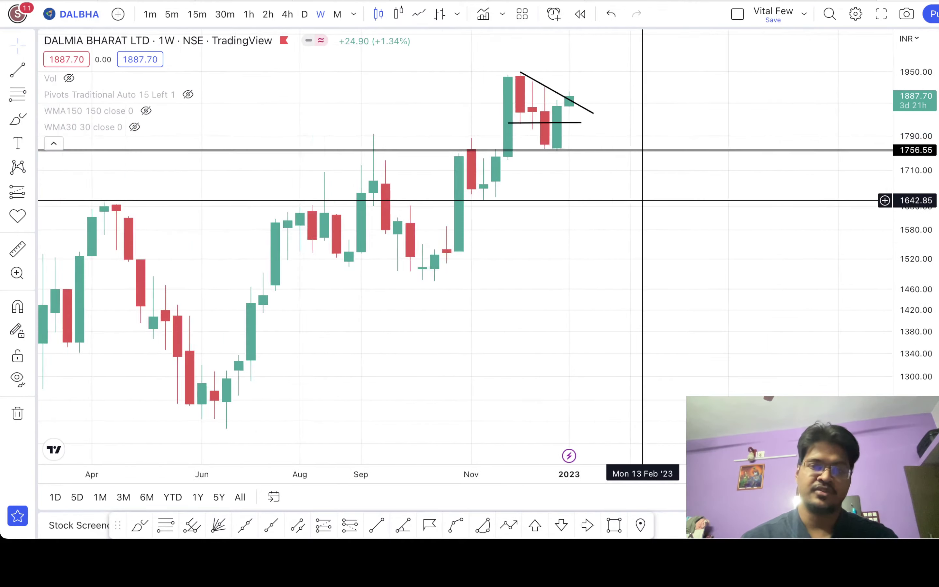
pyautogui.scroll(4, 643, 199)
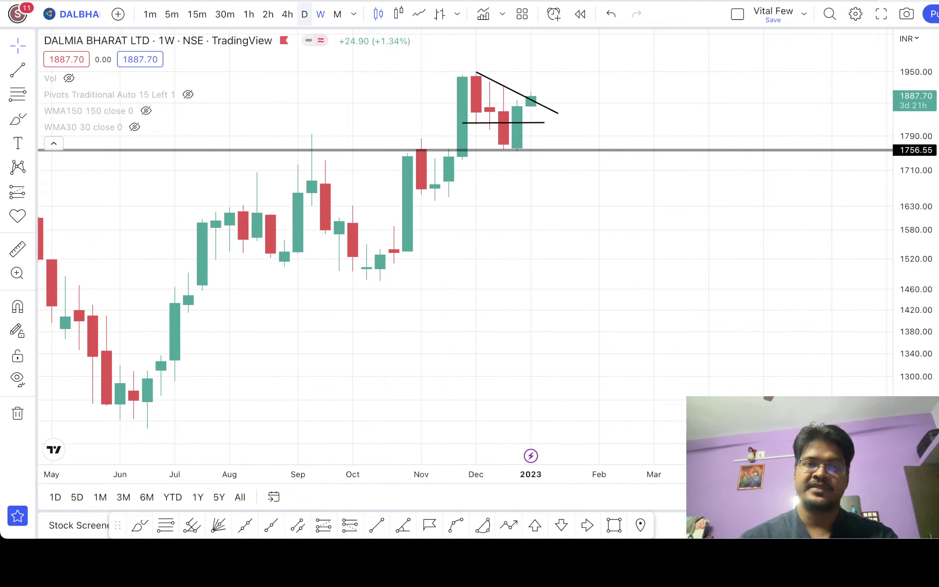
# Return to the daily timeframe and examine price action around the trend lines and the 1756.55 line back to September 2022.
pyautogui.click(305, 14)
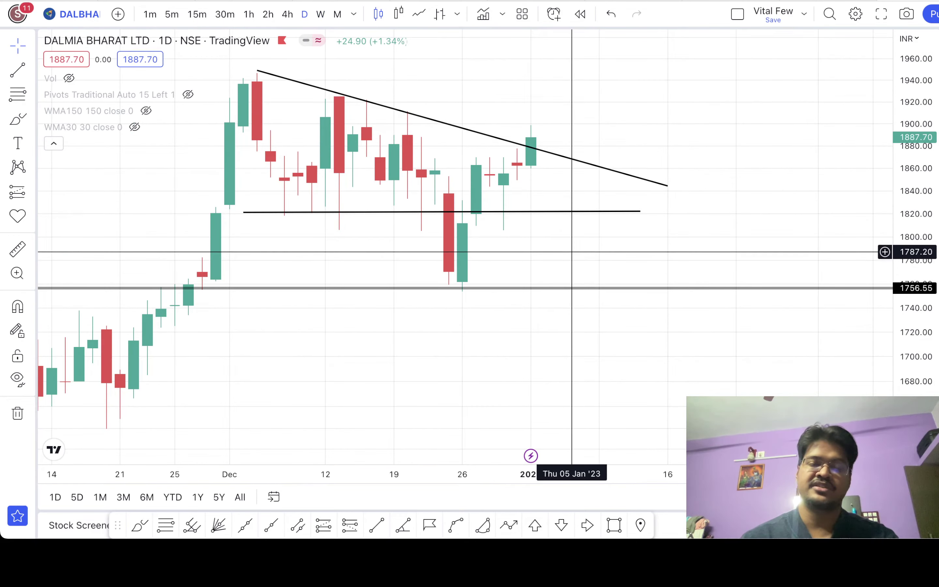
pyautogui.hscroll(-3, 560, 251)
pyautogui.hscroll(-1, 560, 252)
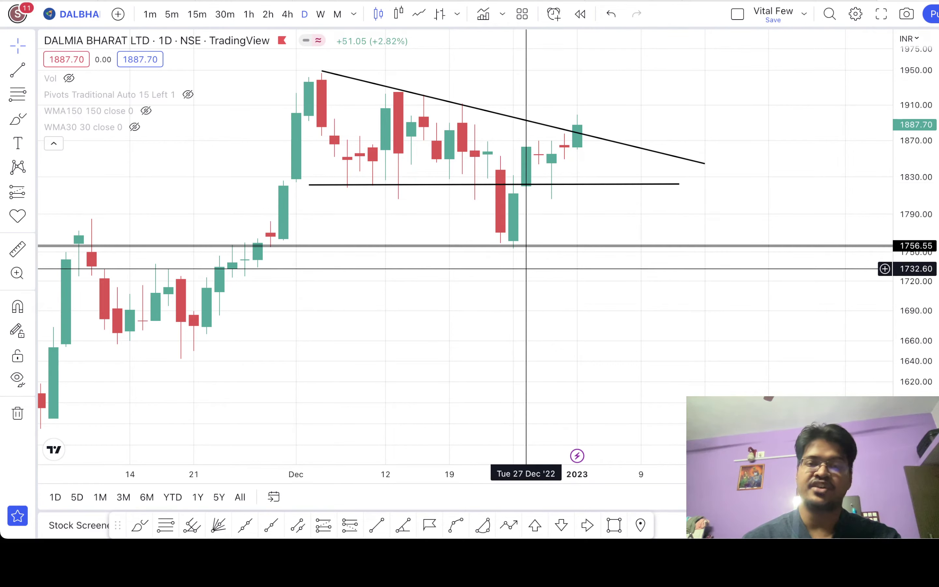
pyautogui.scroll(-5, 550, 245)
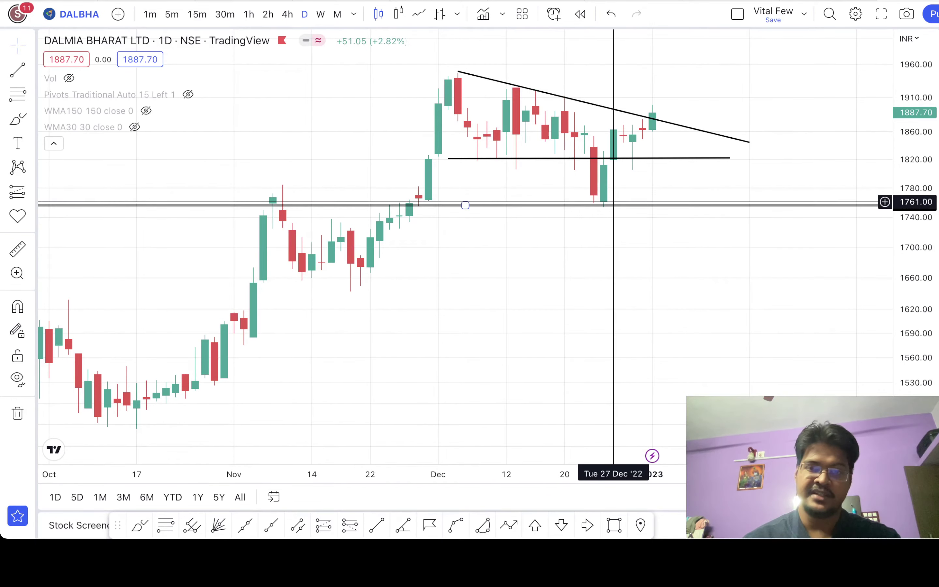
pyautogui.scroll(-3, 543, 225)
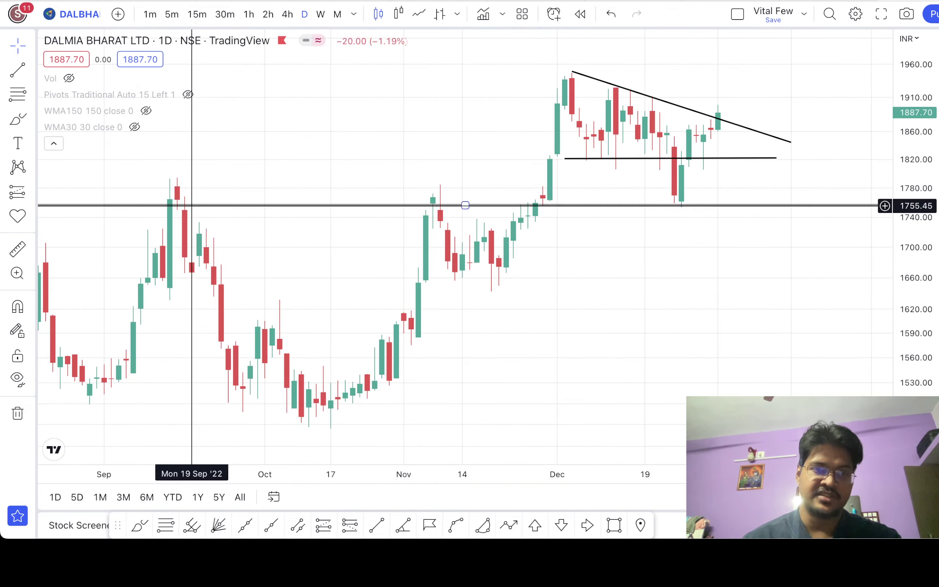
pyautogui.scroll(-3, 267, 231)
pyautogui.scroll(2, 267, 231)
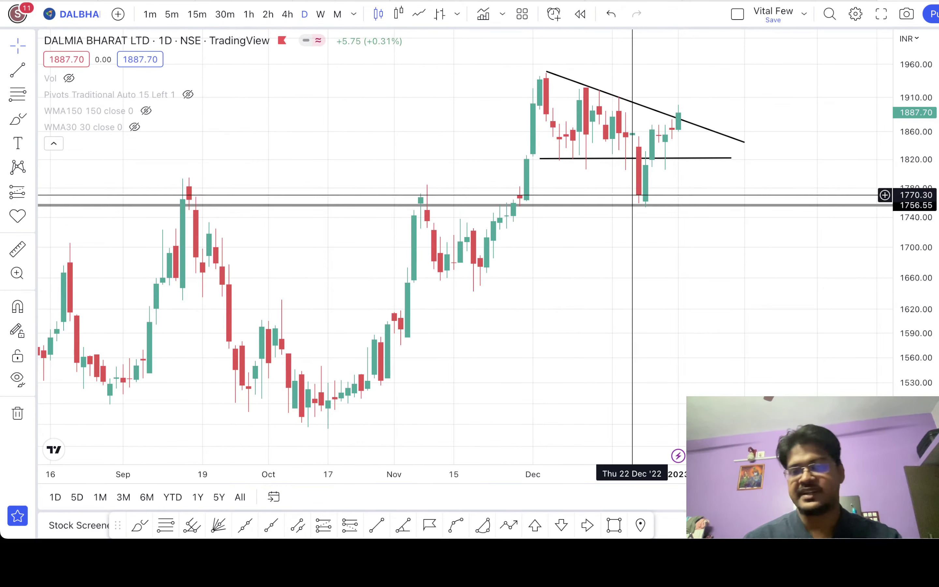
pyautogui.hscroll(5, 685, 191)
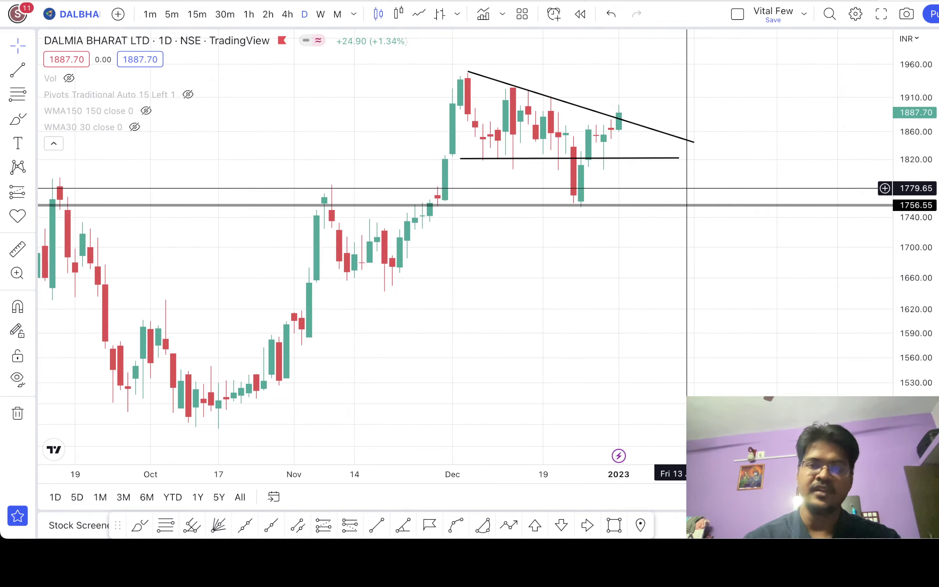
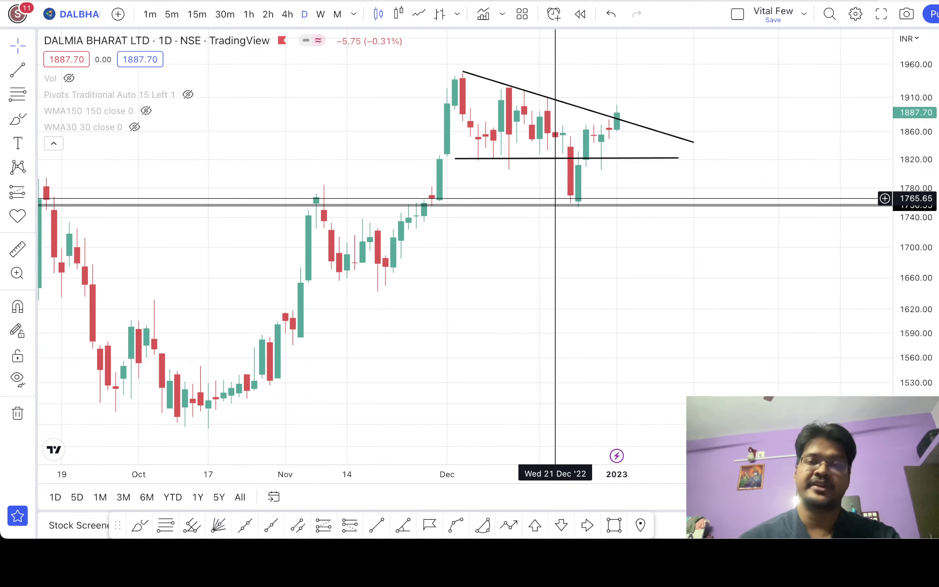
# Brush the December swings from 2 December down to about 1754.55 on 23 December, and a path from 27 December up to about 1927.80 in mid-January.
pyautogui.click(140, 525)
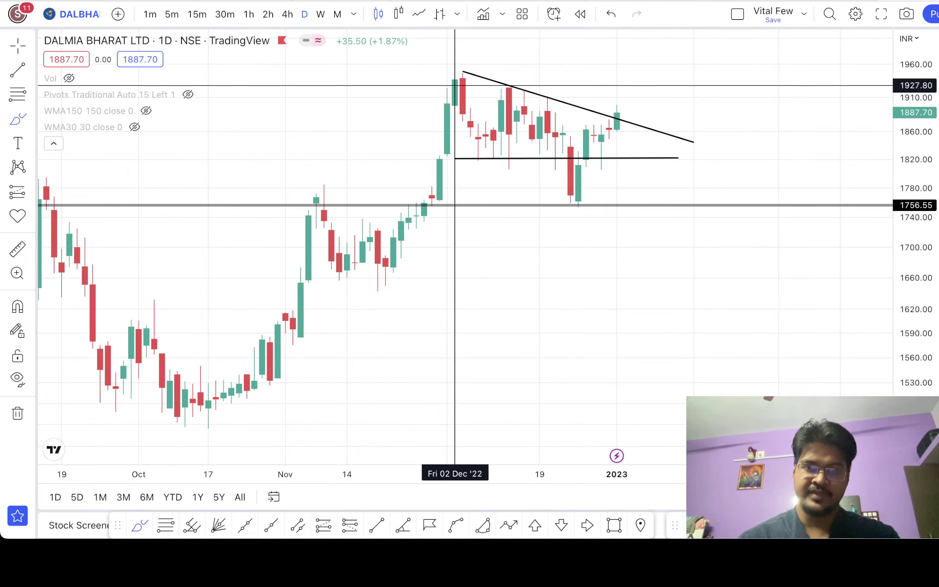
pyautogui.moveTo(456, 86)
pyautogui.mouseDown()
pyautogui.moveTo(492, 163)
pyautogui.moveTo(549, 94)
pyautogui.moveTo(540, 99)
pyautogui.moveTo(570, 206)
pyautogui.mouseUp()
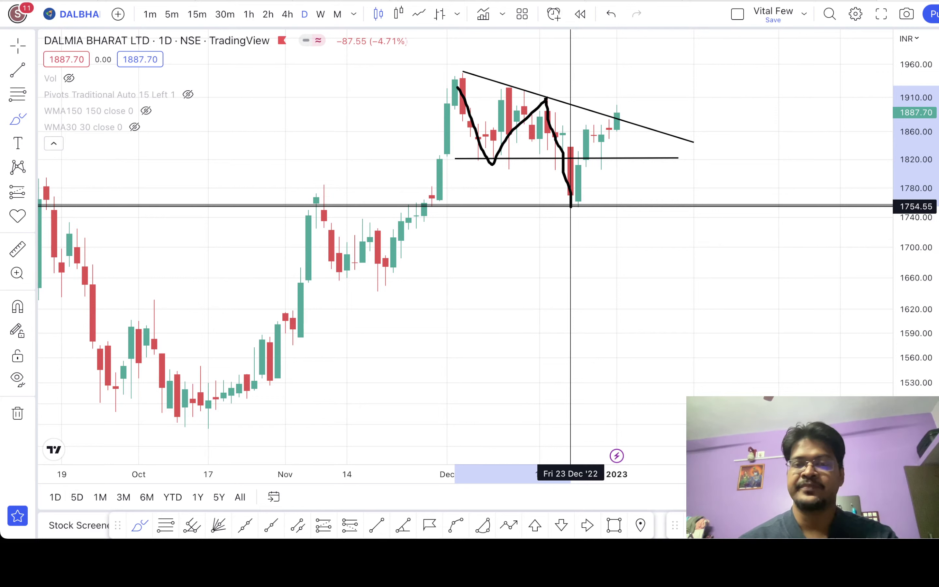
pyautogui.moveTo(570, 206); pyautogui.dragTo(570, 206)
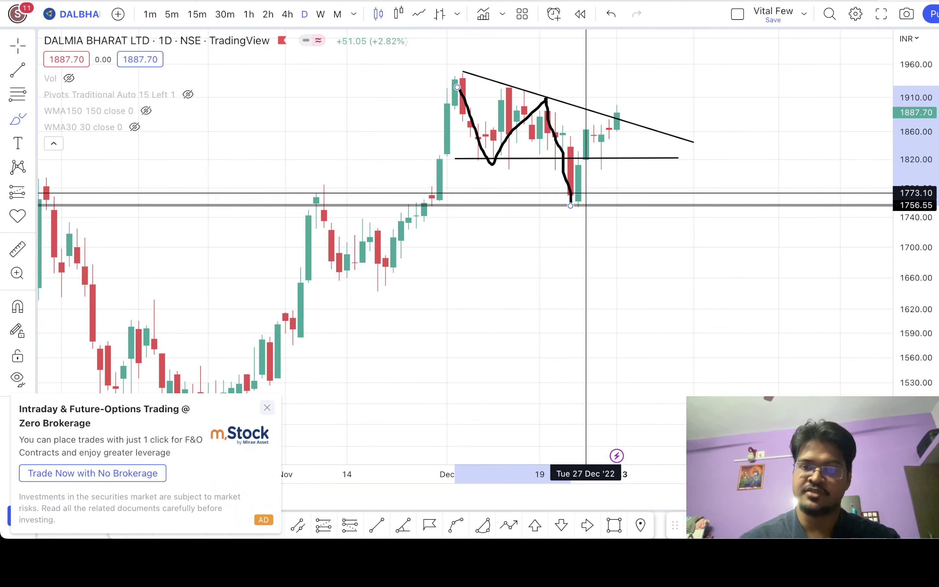
pyautogui.moveTo(586, 189)
pyautogui.mouseDown()
pyautogui.moveTo(624, 117)
pyautogui.moveTo(662, 157)
pyautogui.moveTo(686, 86)
pyautogui.mouseUp()
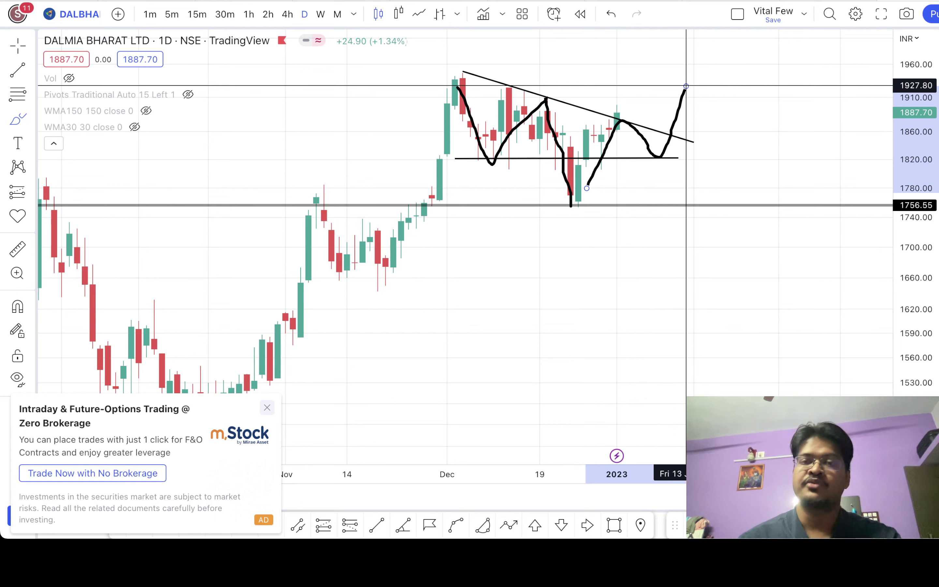